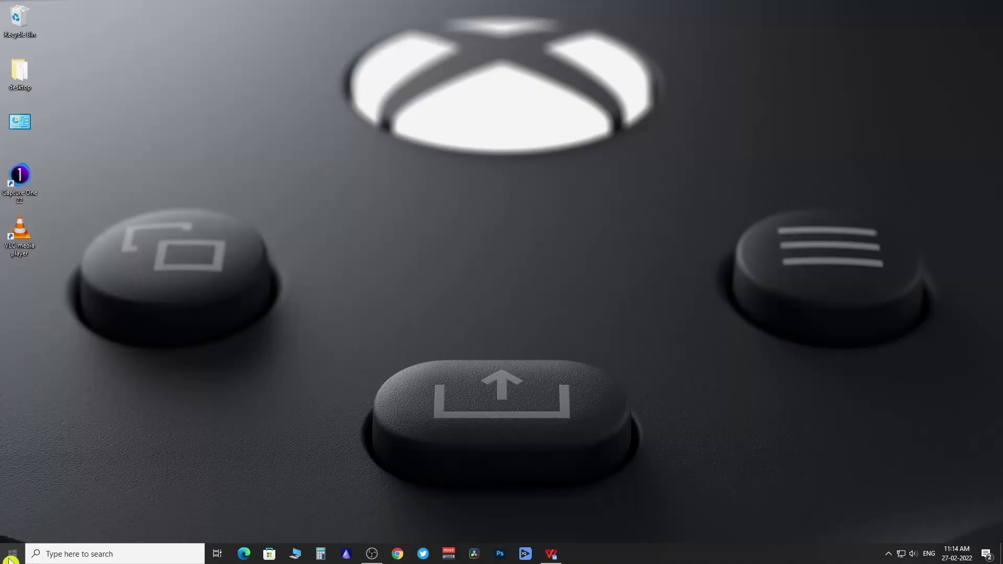
# Step: Search Windows for 'firewall' and open the Firewall & network protection result
pyautogui.click(10, 558)
pyautogui.click(57, 555)
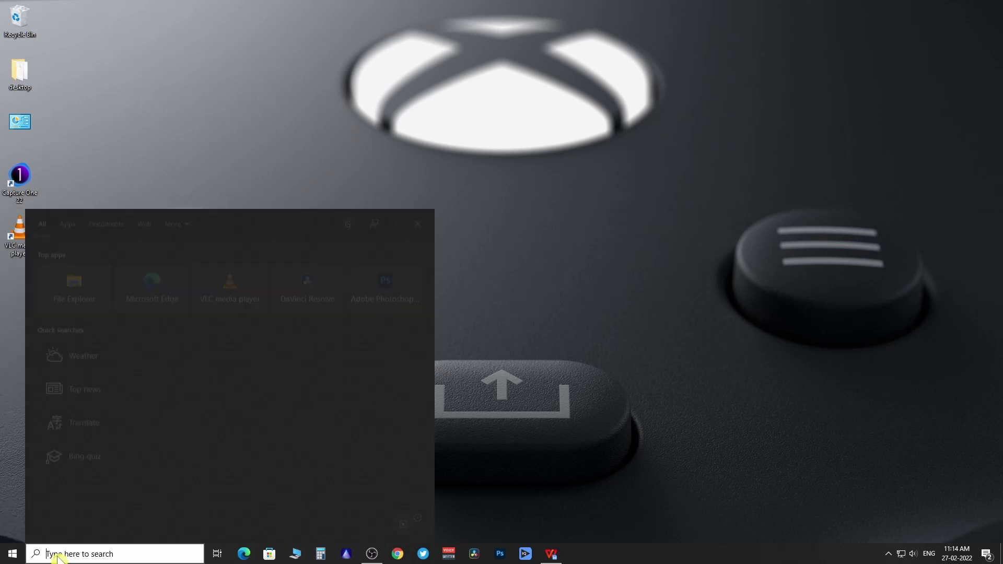
pyautogui.write('f')
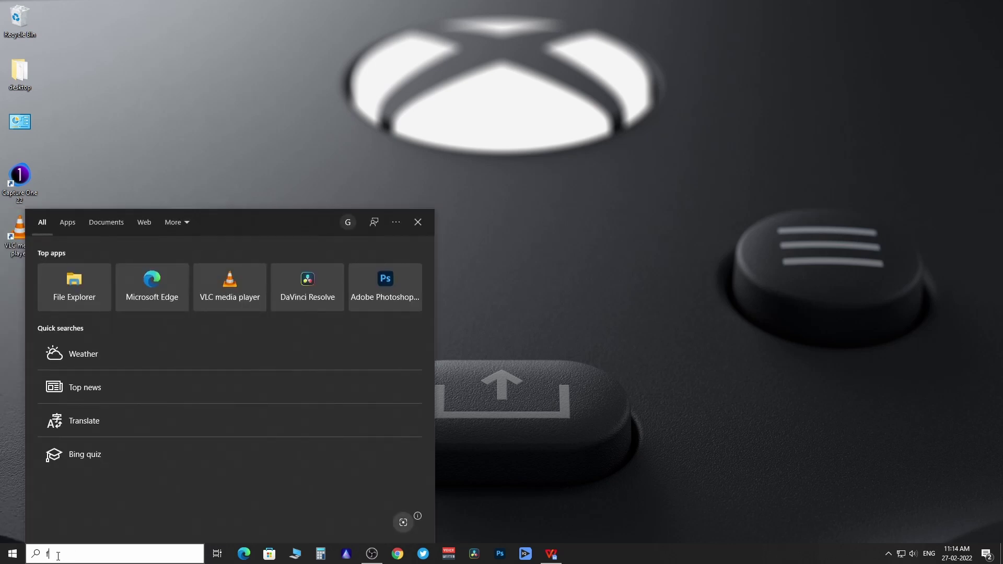
pyautogui.write('irewall')
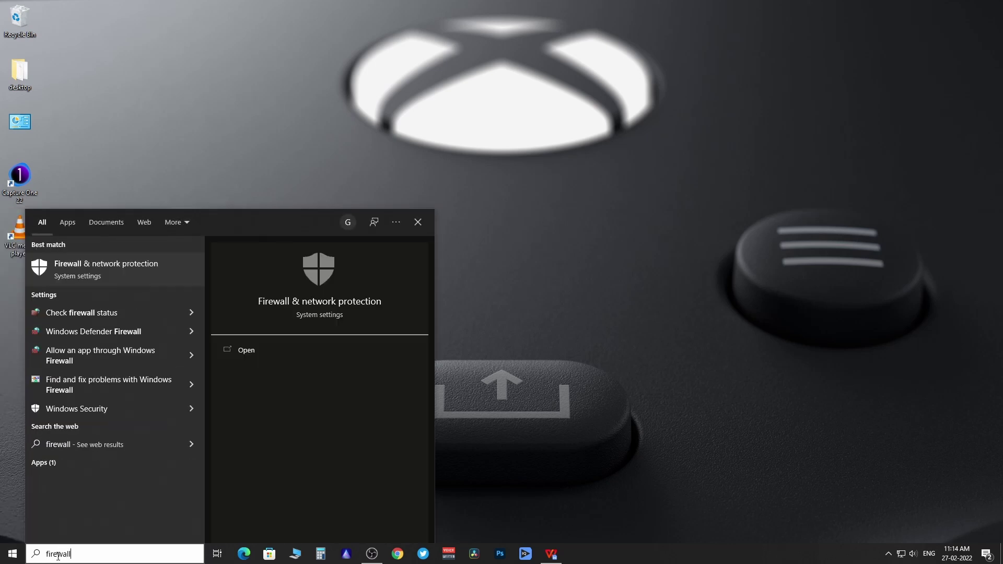
pyautogui.click(254, 360)
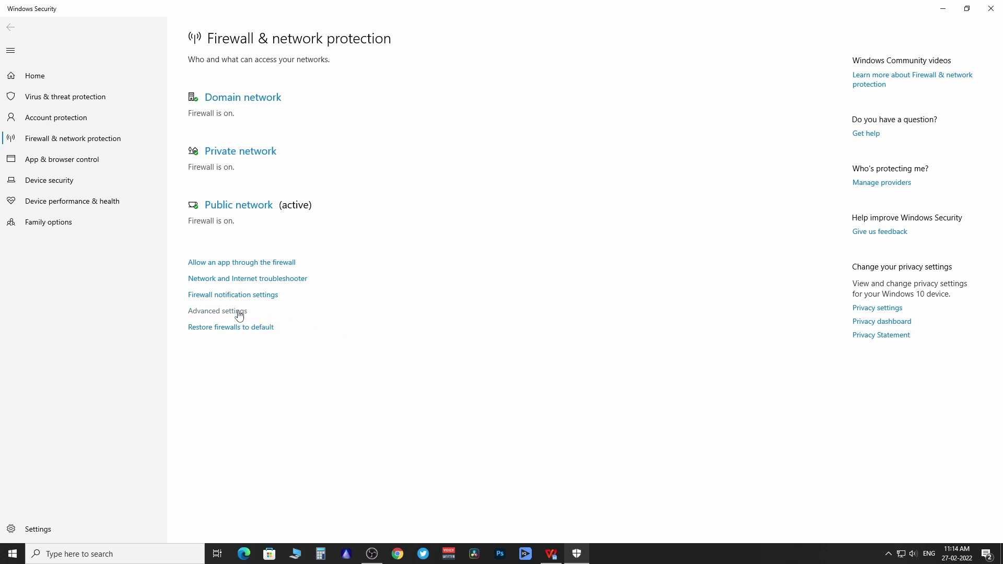
# Step: Launch Advanced settings and approve the administrator permission prompt
pyautogui.click(223, 312)
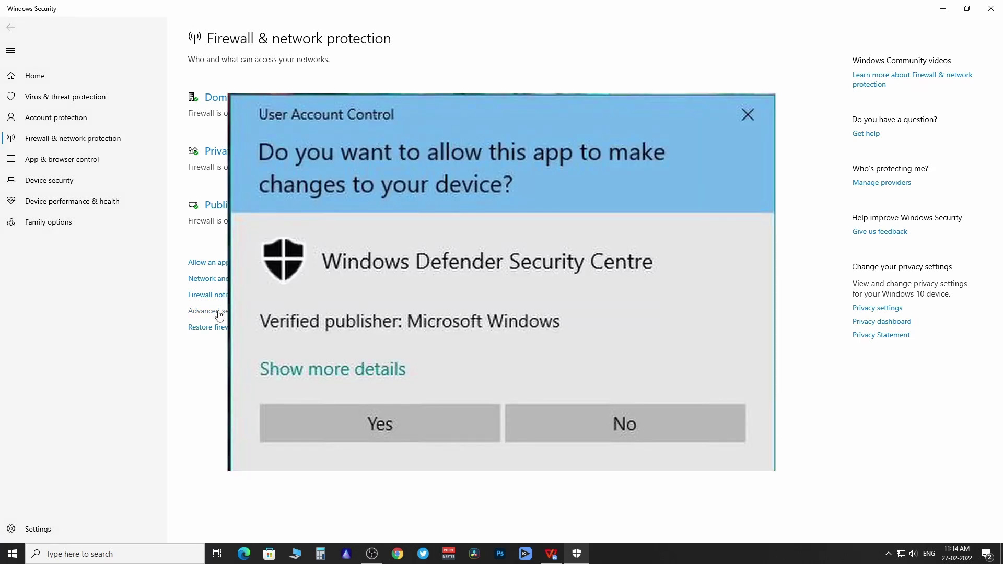
pyautogui.hotkey('alt', 'y')
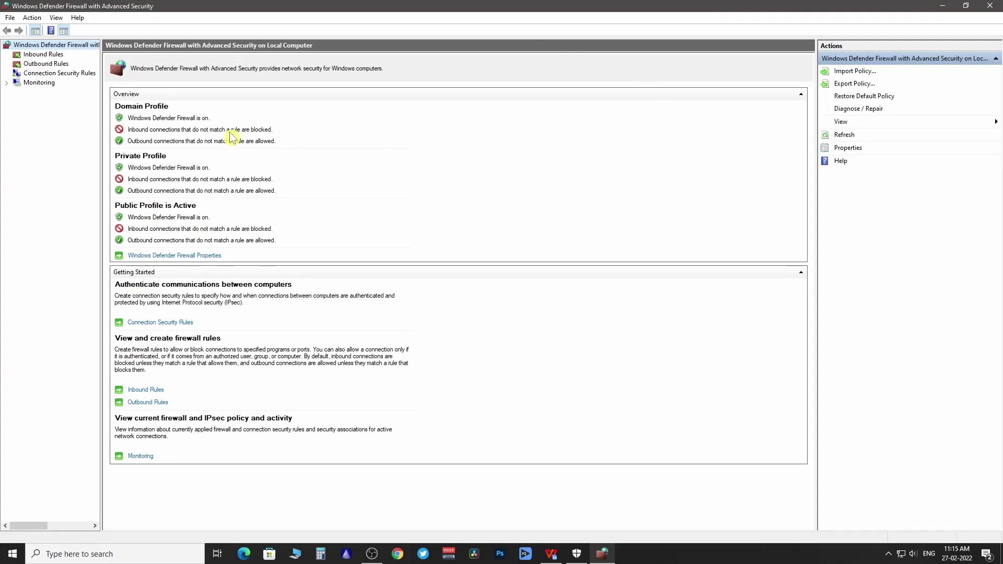
# Step: Review the Inbound and Outbound Rules lists, then start a new Program-type inbound rule
pyautogui.click(36, 56)
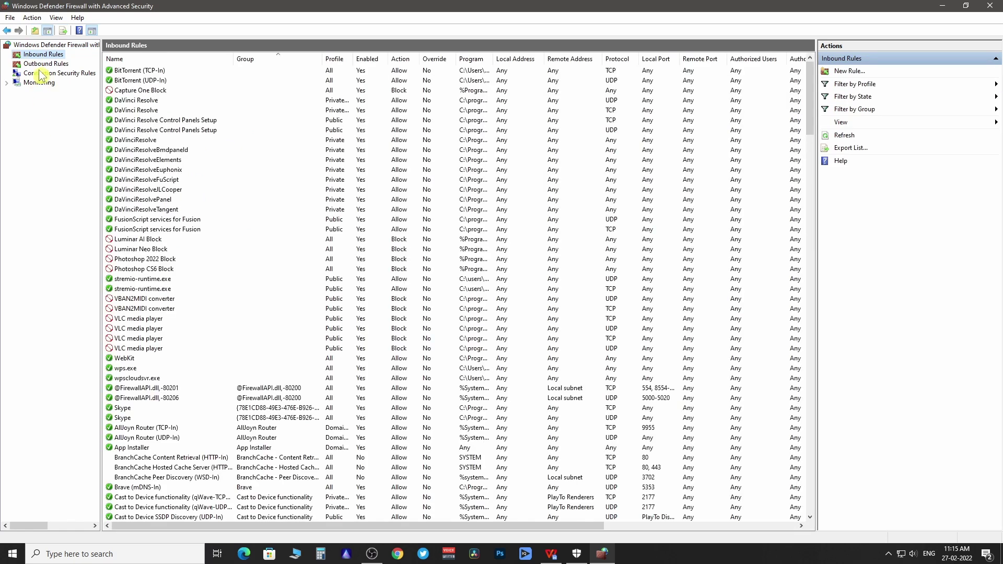
pyautogui.click(39, 64)
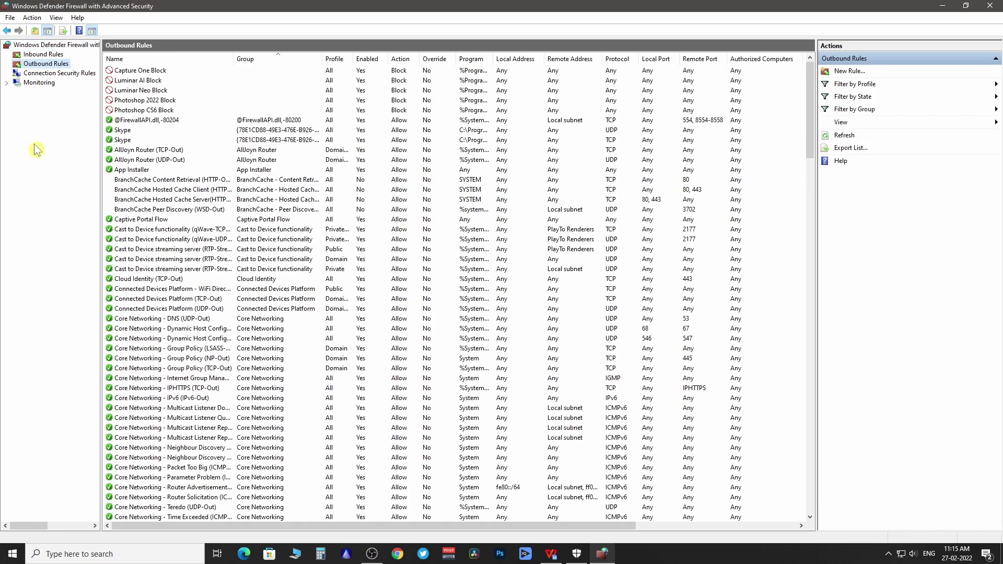
pyautogui.click(40, 56)
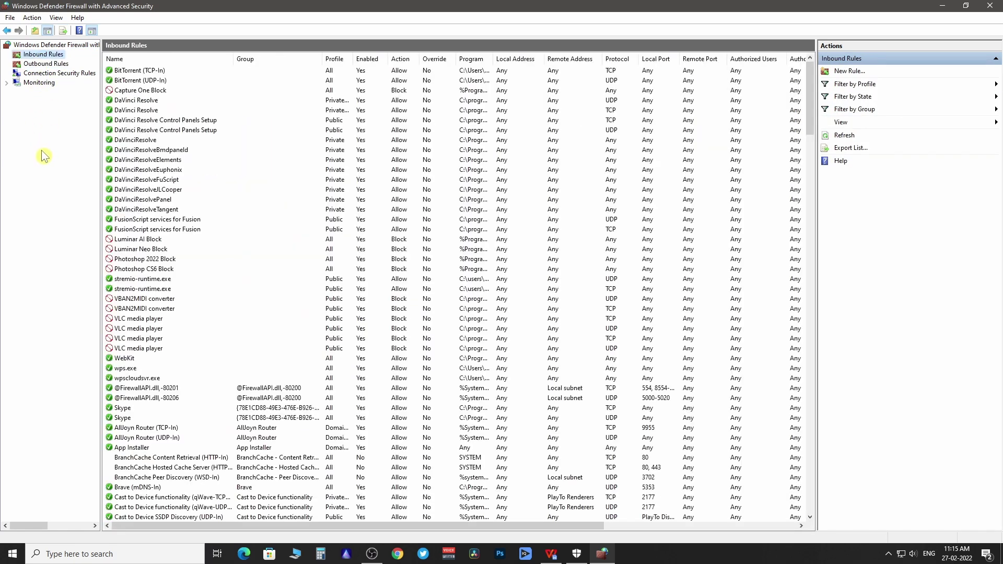
pyautogui.click(849, 72)
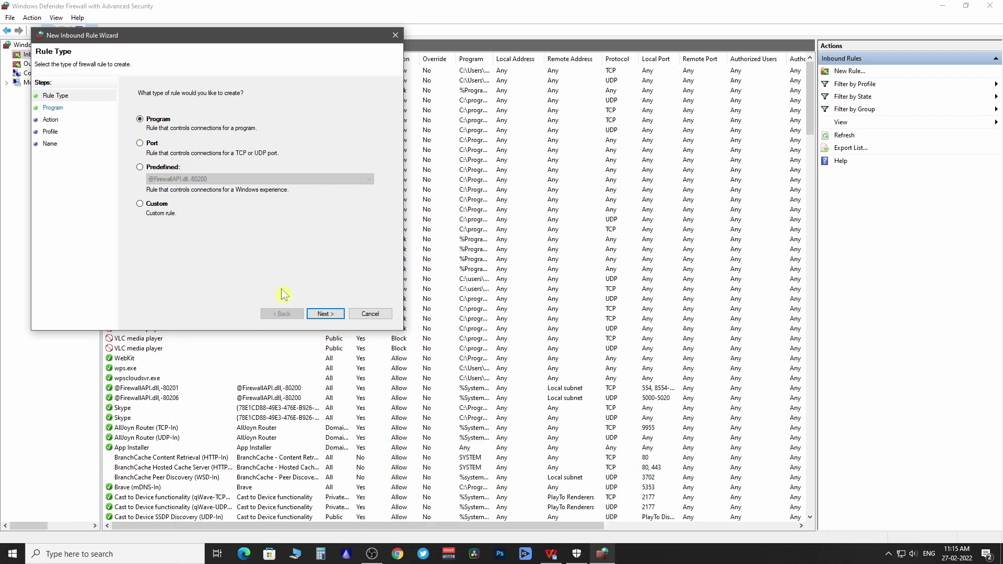
pyautogui.click(330, 316)
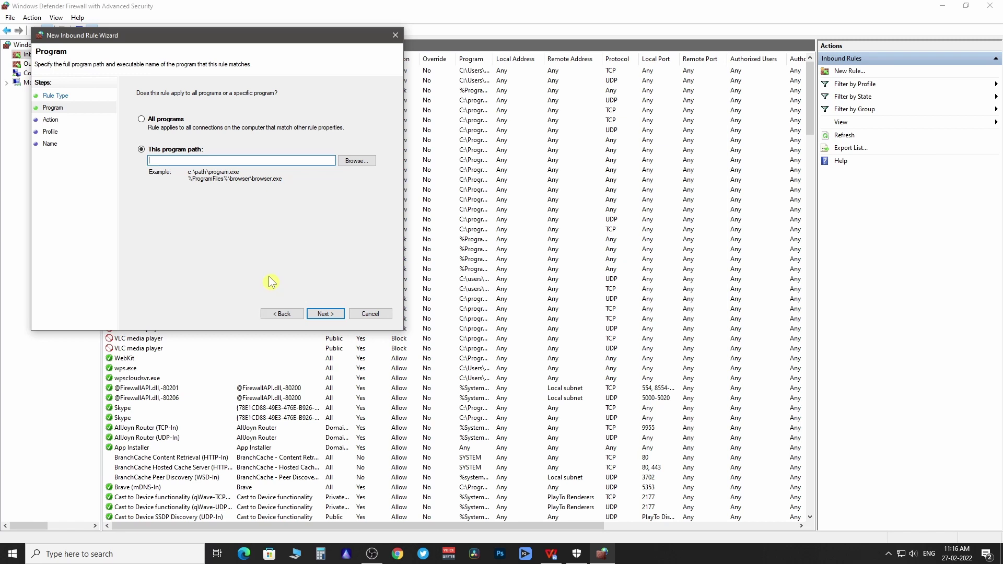
# Step: Browse to C:\Program Files\VideoLAN\VLC and choose vlc.exe as the rule's program
pyautogui.click(354, 164)
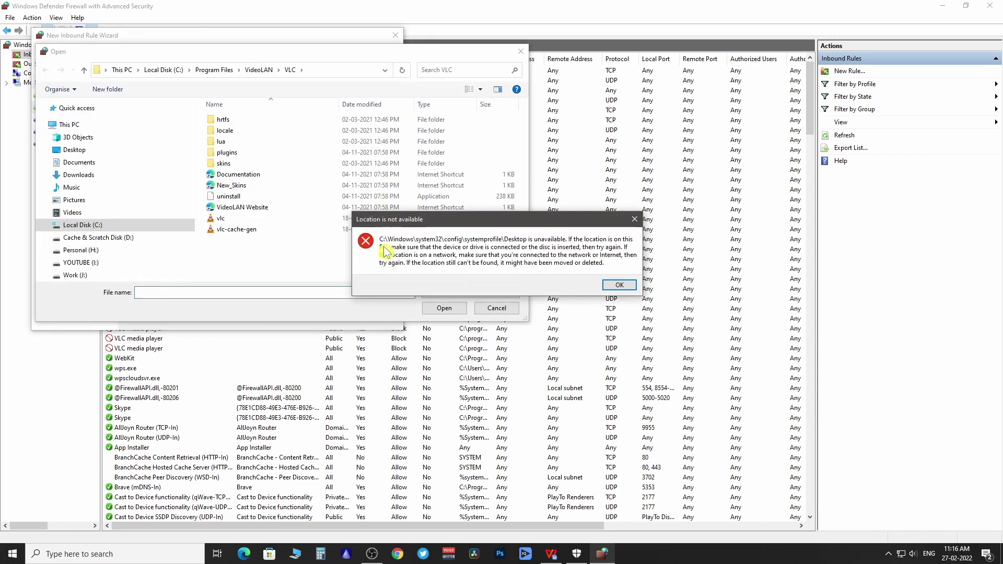
pyautogui.click(639, 222)
pyautogui.click(86, 269)
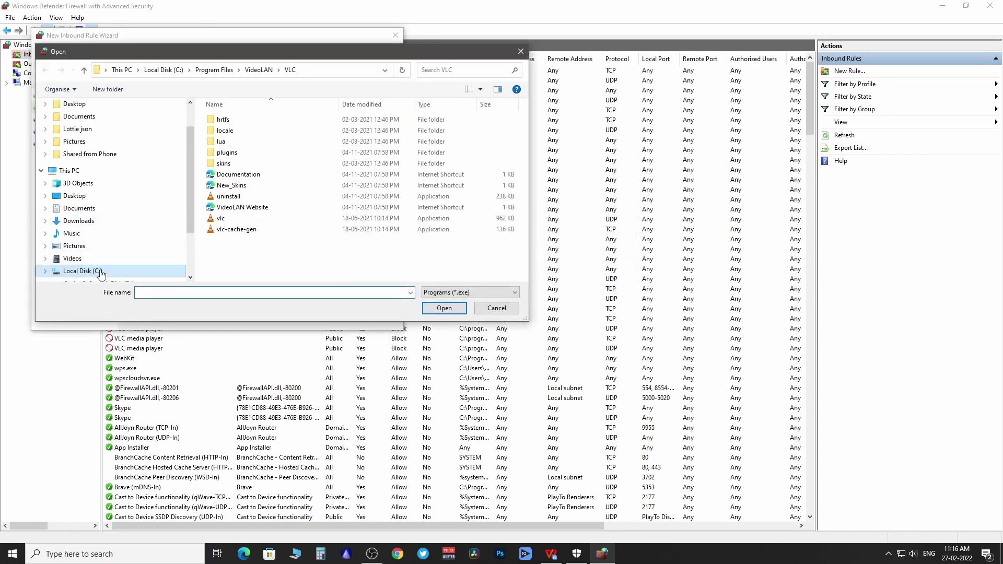
pyautogui.doubleClick(265, 229)
pyautogui.scroll(-10, 351, 201)
pyautogui.scroll(2, 253, 206)
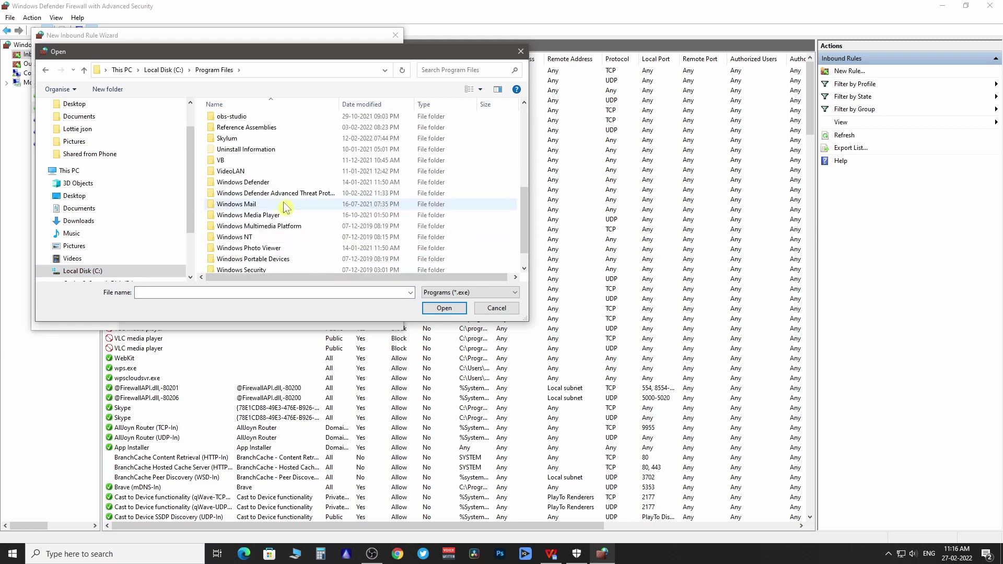
pyautogui.doubleClick(261, 170)
pyautogui.doubleClick(222, 120)
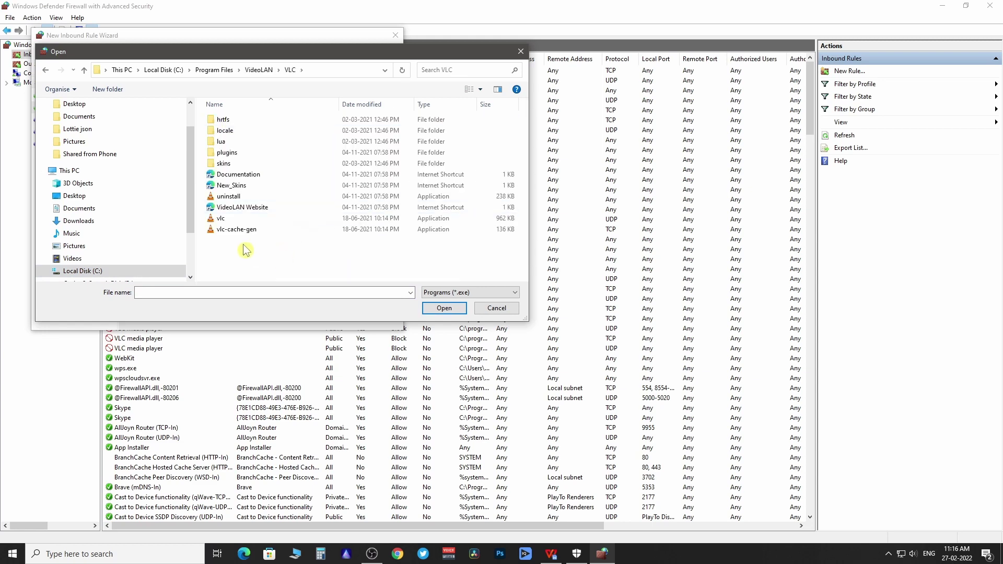
pyautogui.click(222, 219)
pyautogui.click(444, 309)
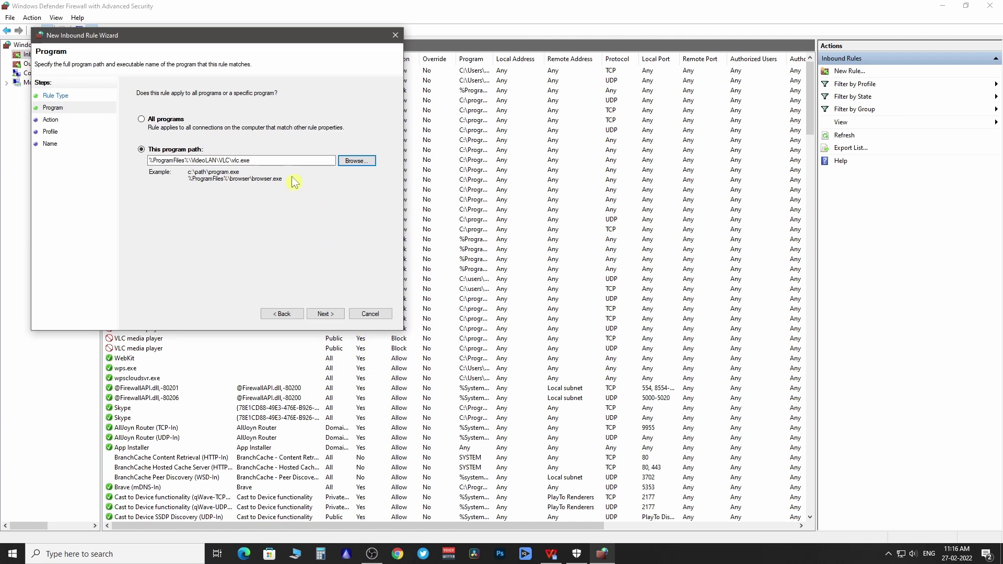
# Step: Clear the program path field and switch to the Windows desktop
pyautogui.moveTo(292, 160); pyautogui.dragTo(114, 160)
pyautogui.press('BackSpace')
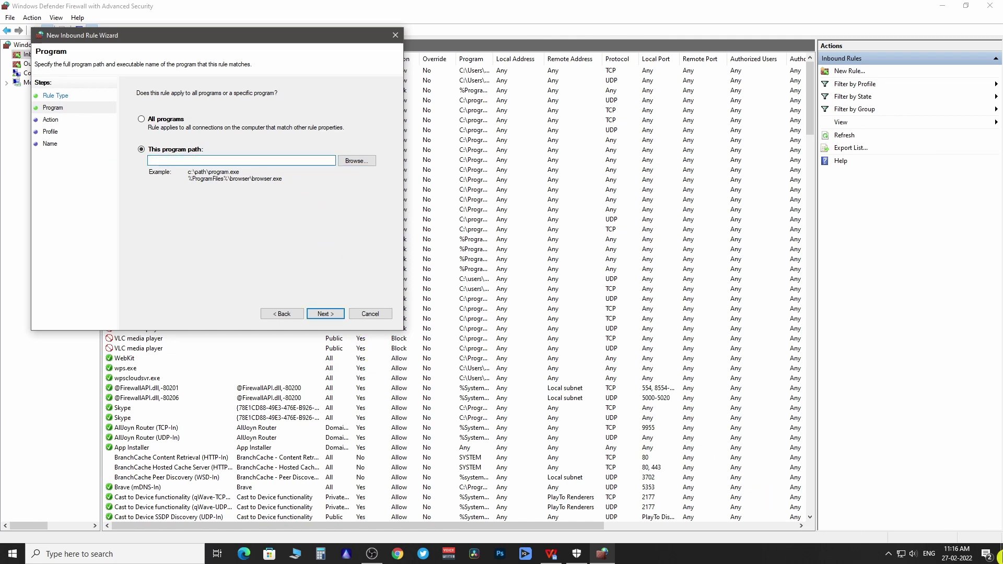
pyautogui.press('super+d')
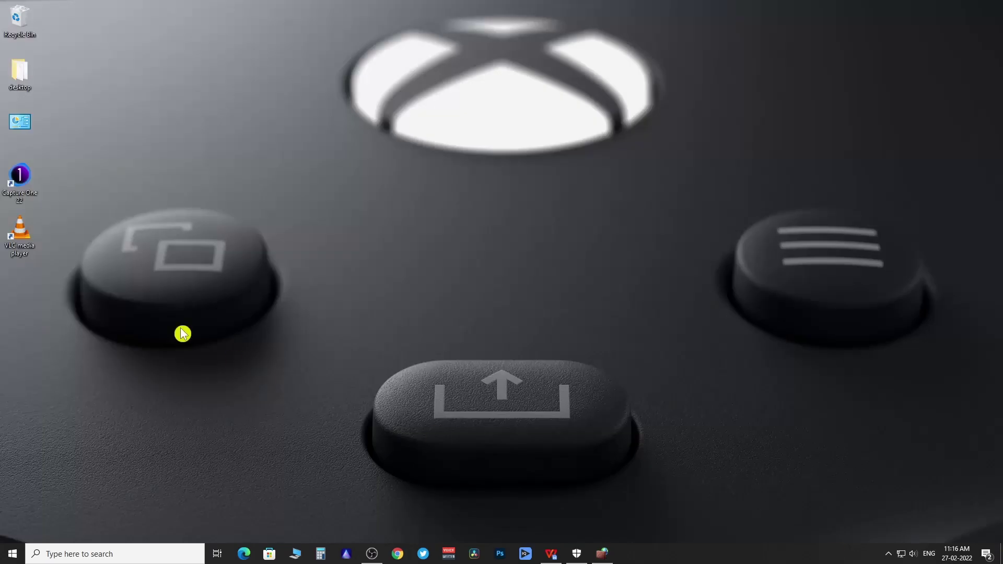
# Step: Copy VLC's install folder path from the shortcut's file location, then return to the wizard
pyautogui.rightClick(24, 248)
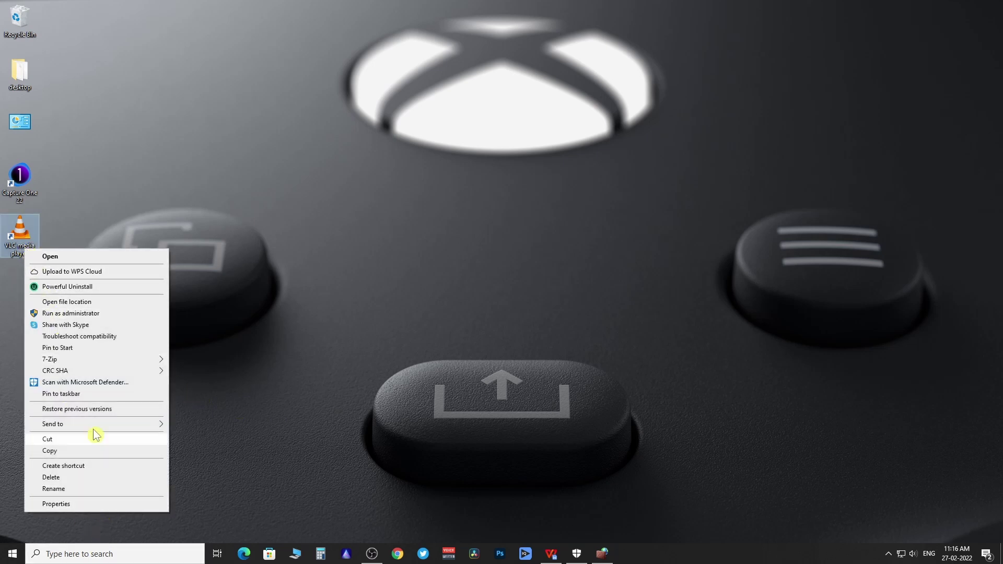
pyautogui.click(93, 304)
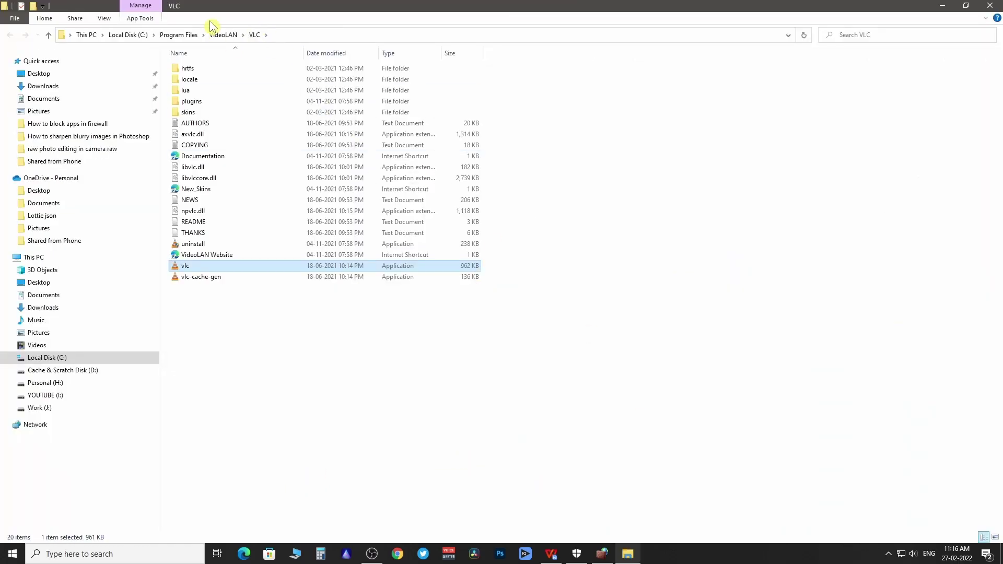
pyautogui.click(282, 38)
pyautogui.hotkey('ctrl', 'c')
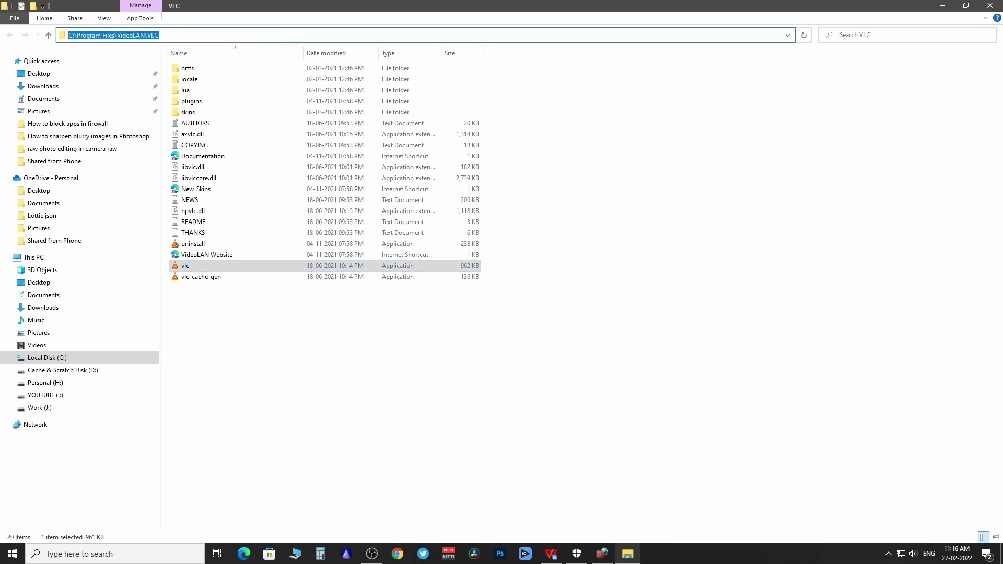
pyautogui.click(602, 554)
# Step: Paste C:\Program Files\VideoLAN\VLC as the program path and continue to the Action step
pyautogui.click(236, 161)
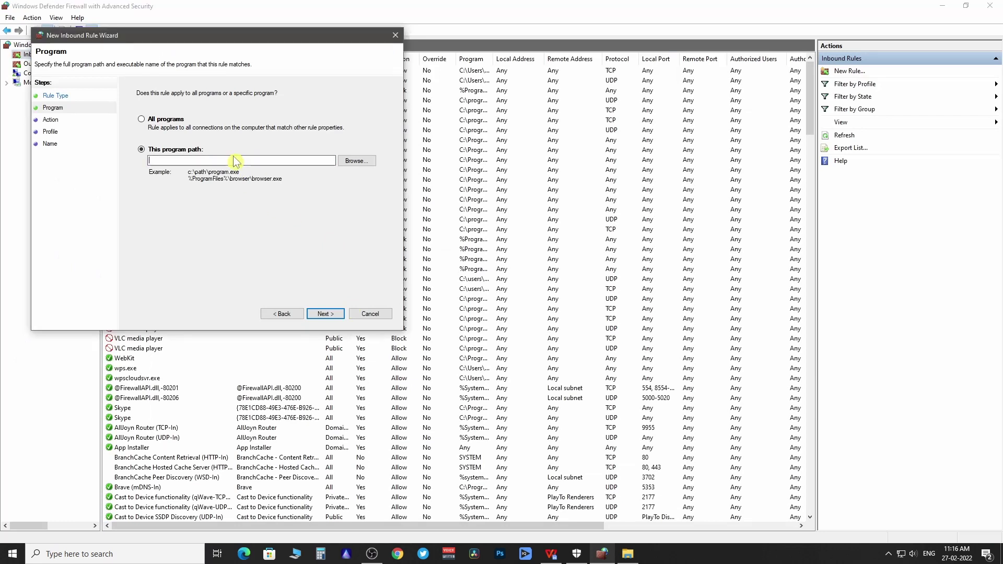
pyautogui.hotkey('ctrl', 'v')
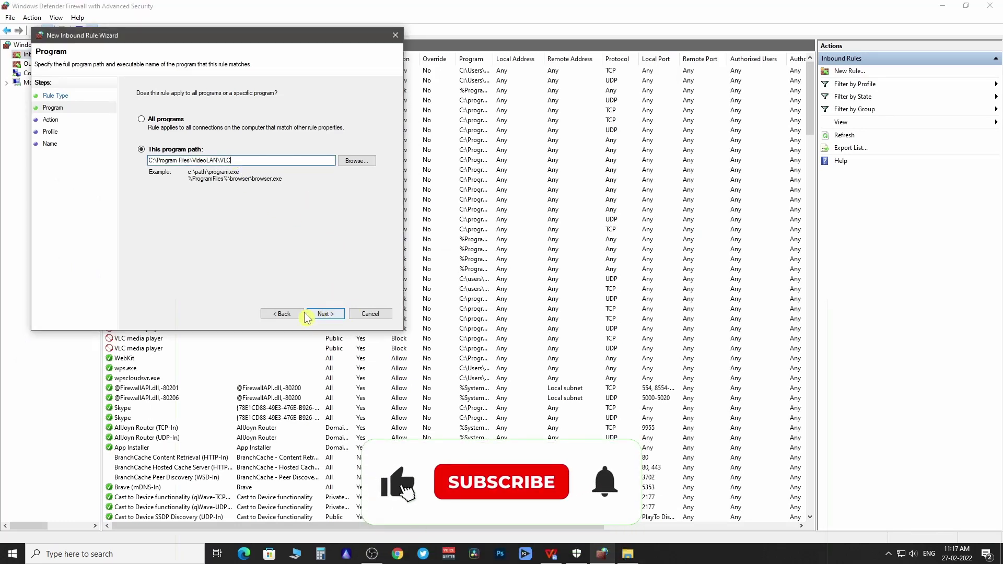
pyautogui.click(324, 314)
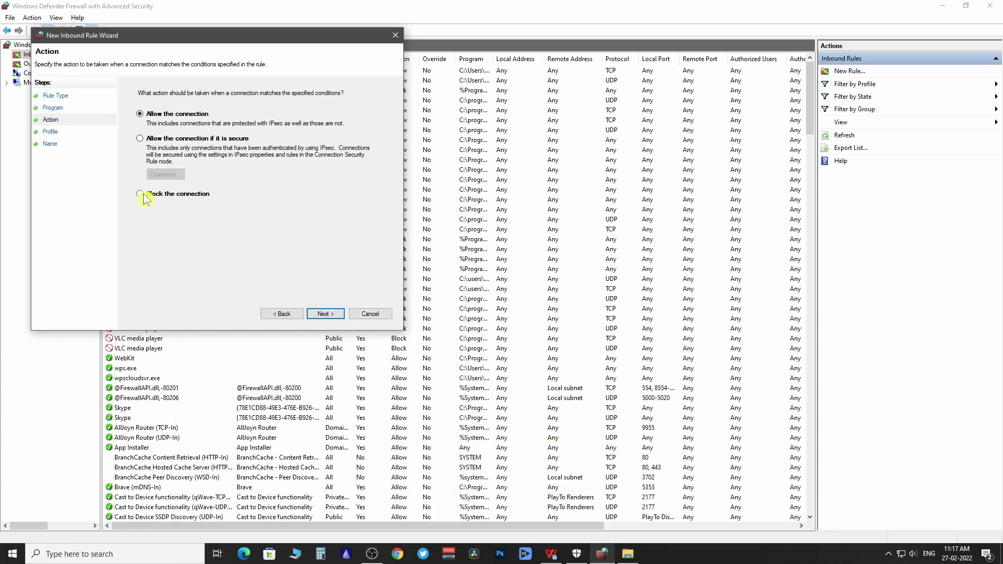
# Step: Keep Block the connection and all three profiles, and finish the rule named 'vlc block'
pyautogui.click(325, 314)
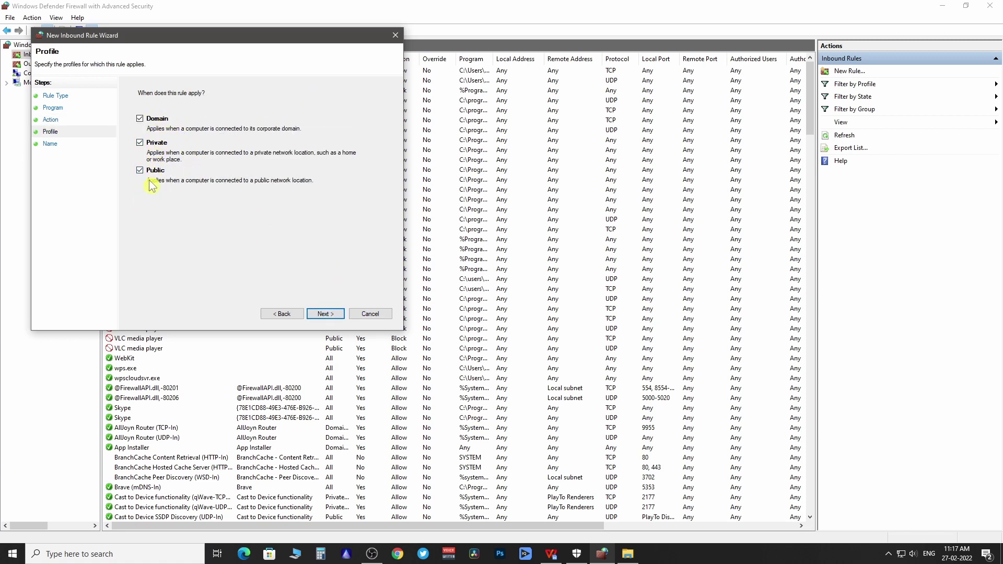
pyautogui.click(325, 314)
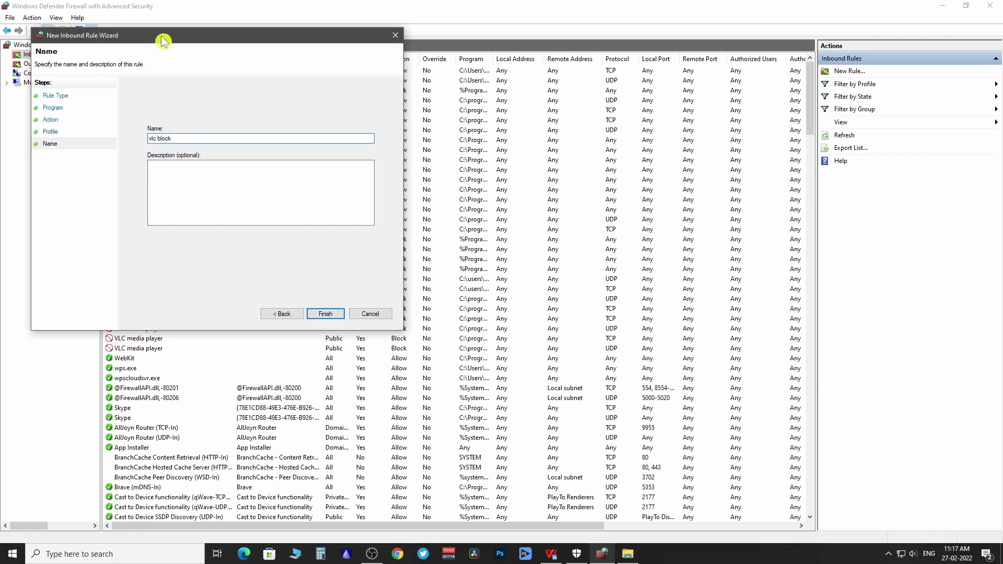
pyautogui.click(325, 314)
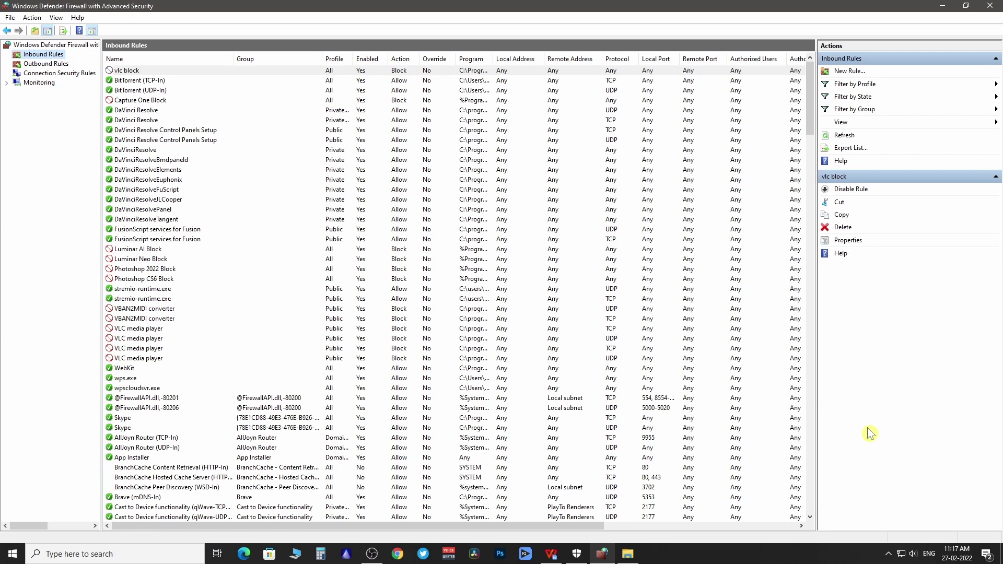
pyautogui.click(847, 195)
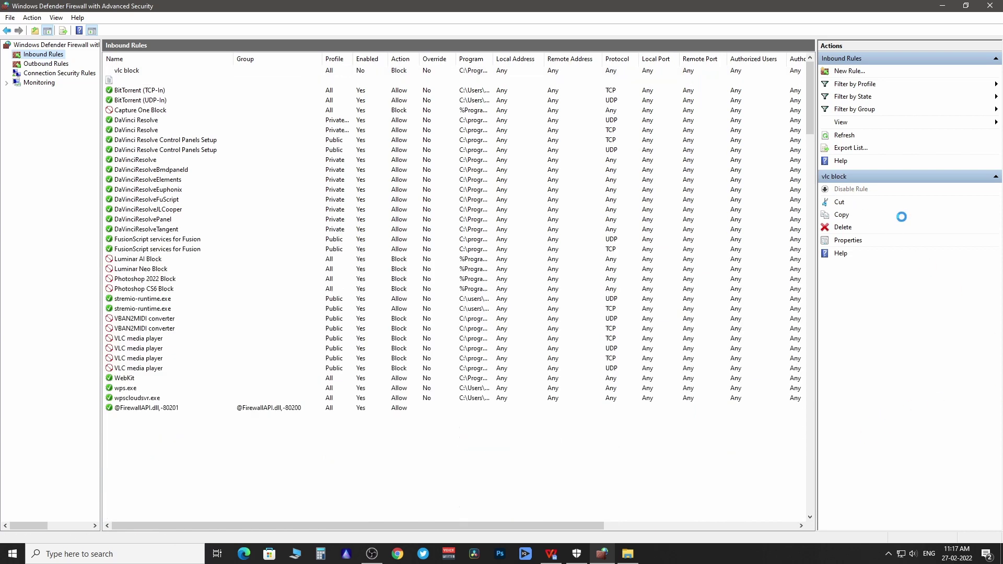
pyautogui.click(851, 191)
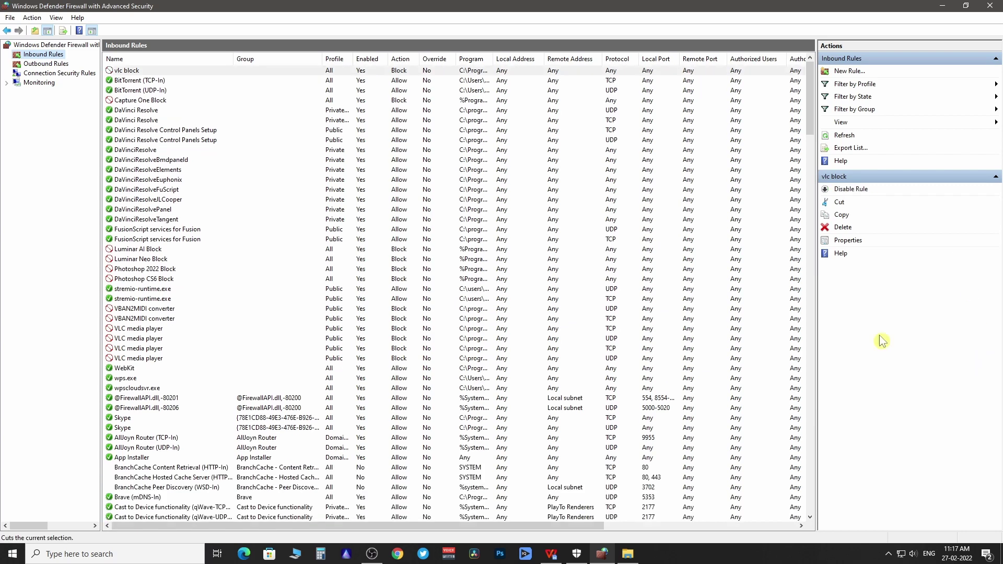
pyautogui.click(146, 72)
# Step: Copy the vlc block rule and paste a duplicate into the inbound rules list
pyautogui.rightClick(149, 71)
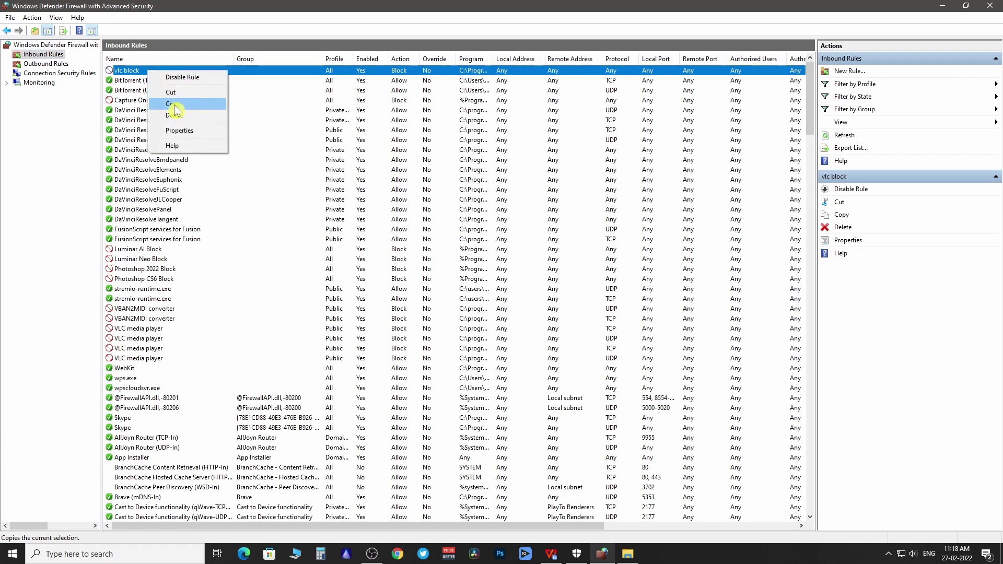
pyautogui.click(198, 108)
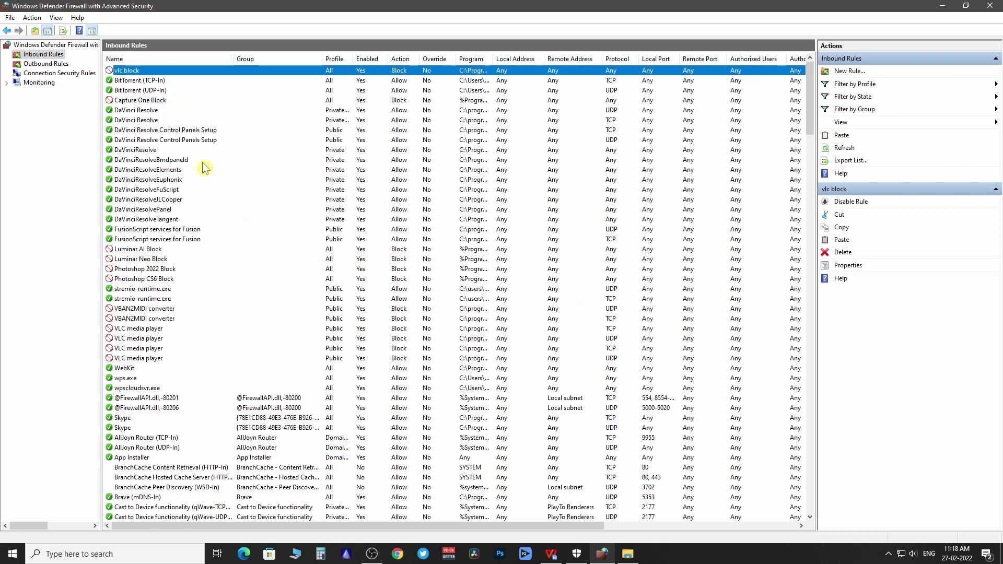
pyautogui.click(142, 150)
pyautogui.rightClick(149, 152)
pyautogui.click(178, 194)
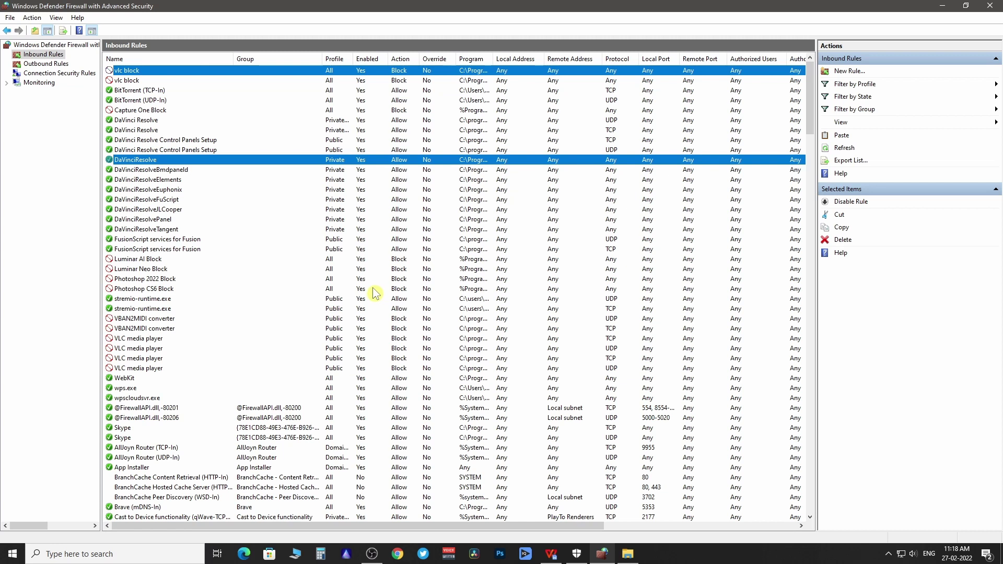
pyautogui.click(167, 71)
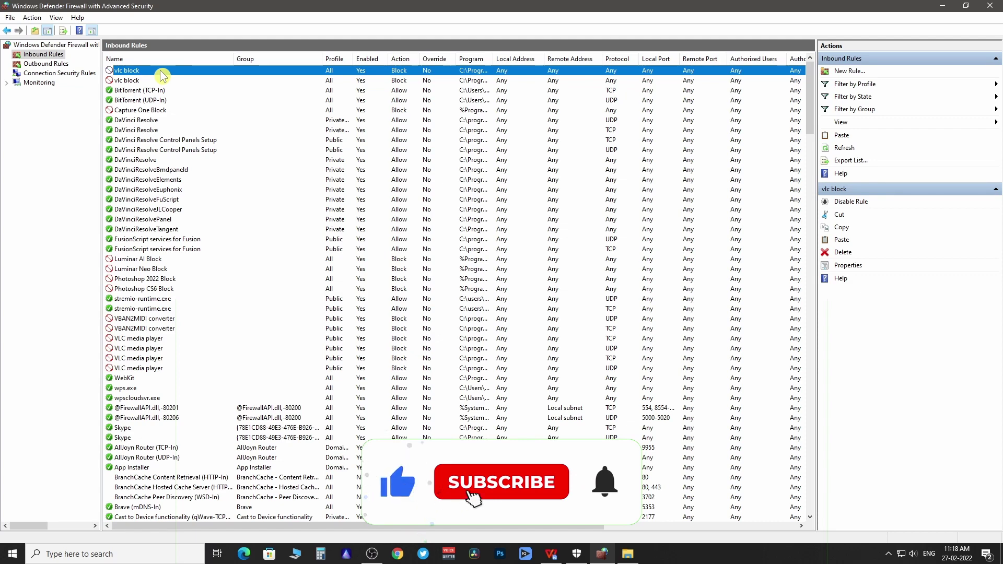
pyautogui.rightClick(161, 71)
# Step: Rename the top vlc block copy to 'da vinci block' in its Properties and apply
pyautogui.click(202, 143)
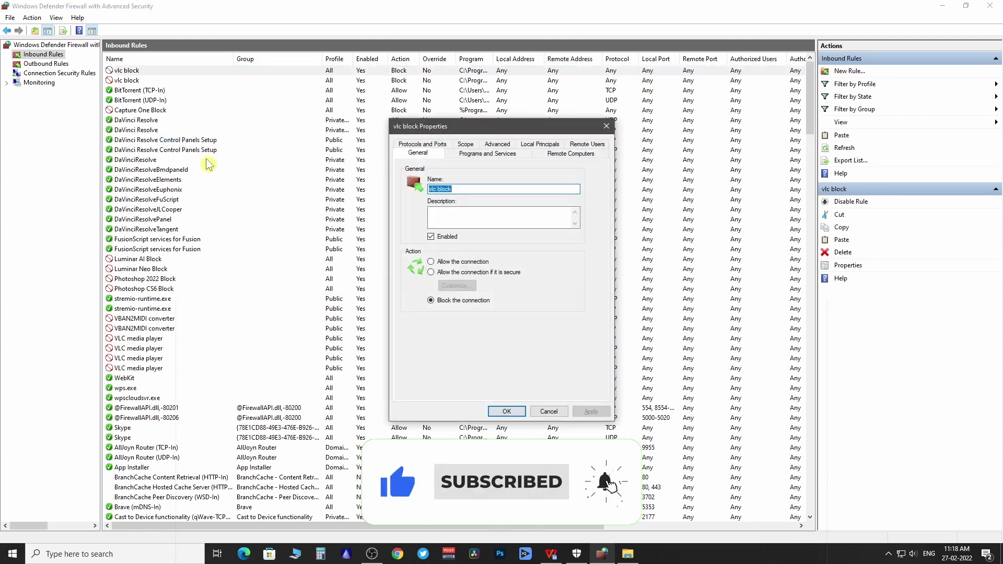
pyautogui.write('da vinci')
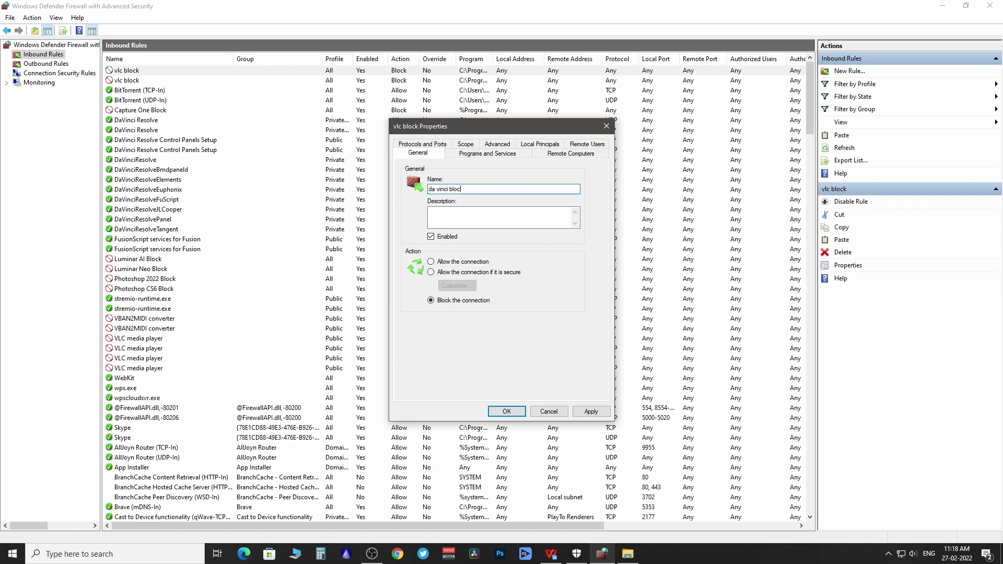
pyautogui.click(592, 413)
pyautogui.click(507, 411)
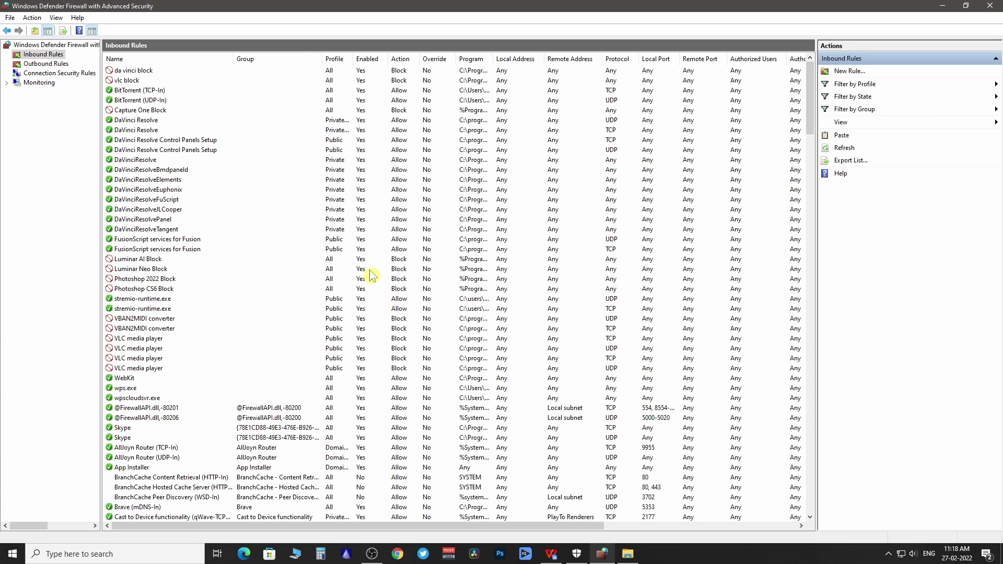
pyautogui.click(140, 73)
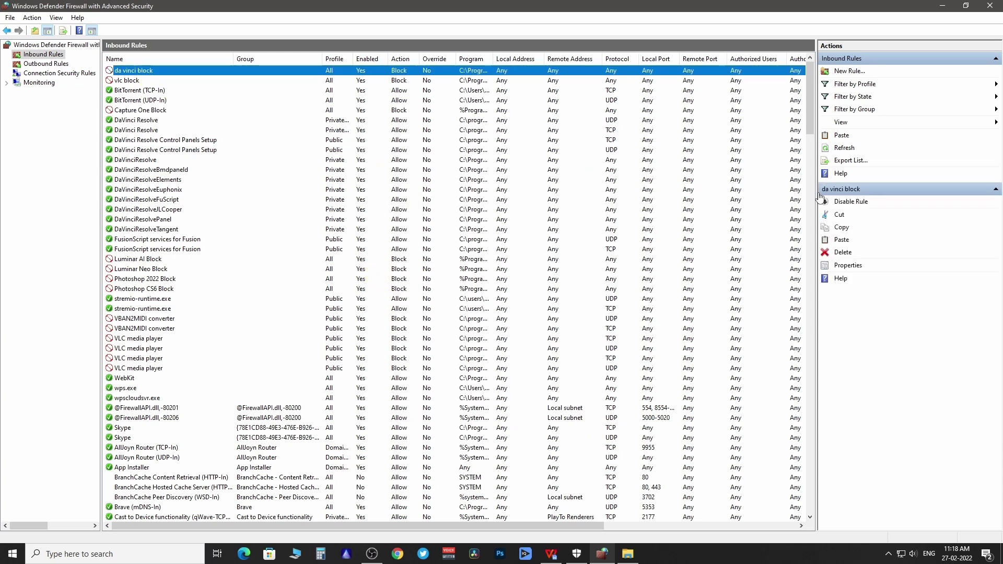
# Step: Delete the selected da vinci block rule from the Actions pane and confirm
pyautogui.click(844, 254)
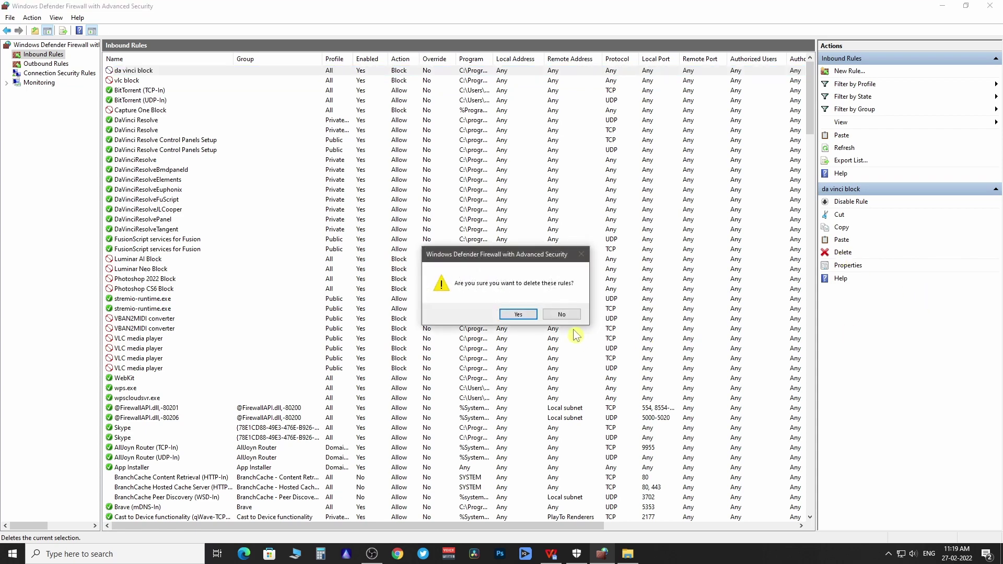
pyautogui.click(518, 315)
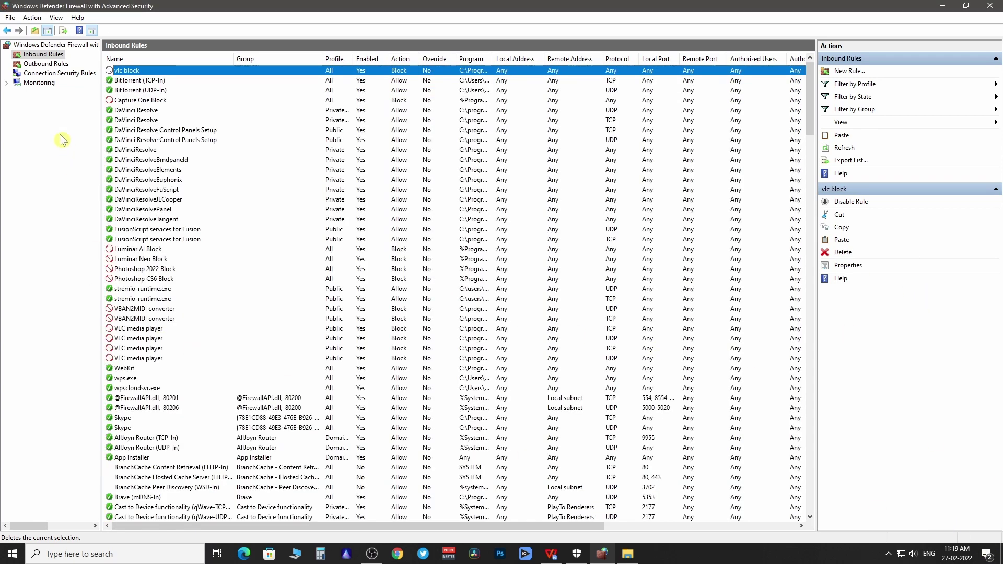
# Step: Start a new outbound program rule targeting VideoLAN\VLC\vlc.exe
pyautogui.click(47, 64)
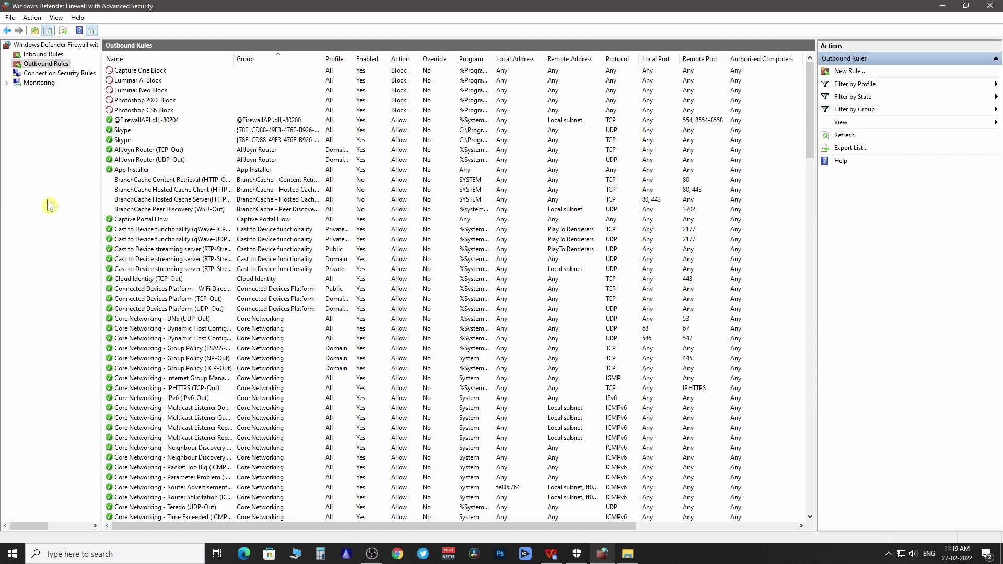
pyautogui.click(850, 74)
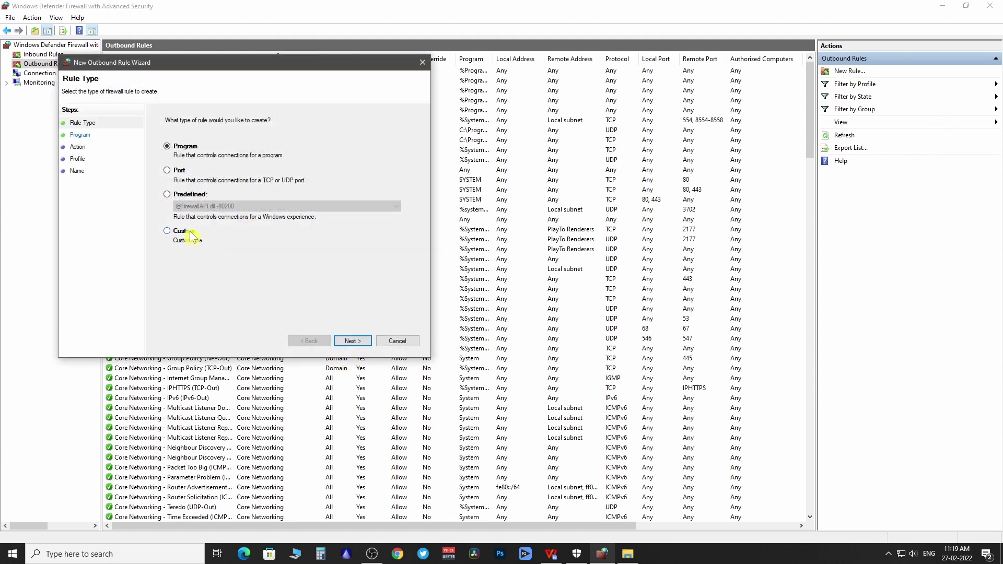
pyautogui.click(361, 343)
pyautogui.click(377, 189)
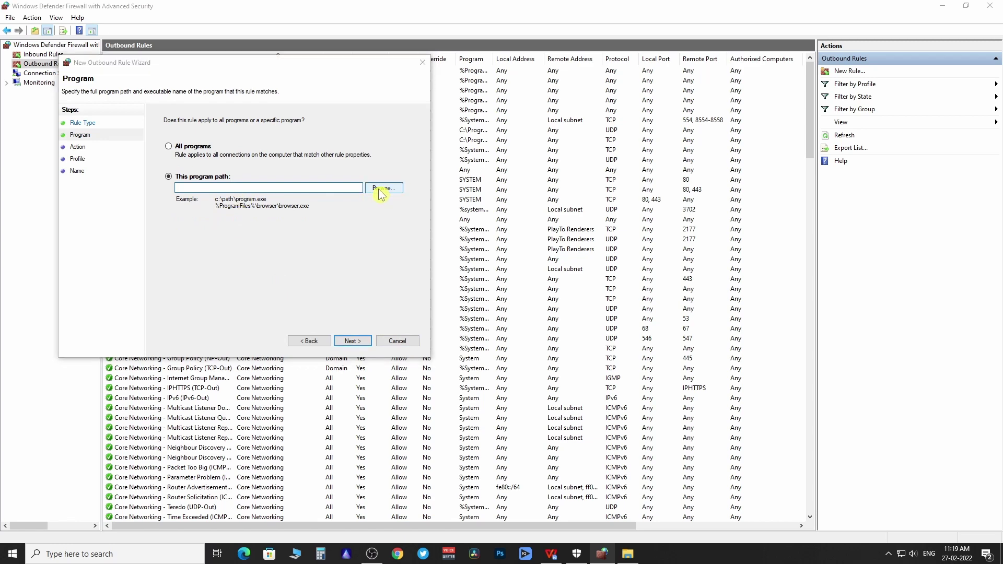
pyautogui.click(635, 220)
pyautogui.click(247, 245)
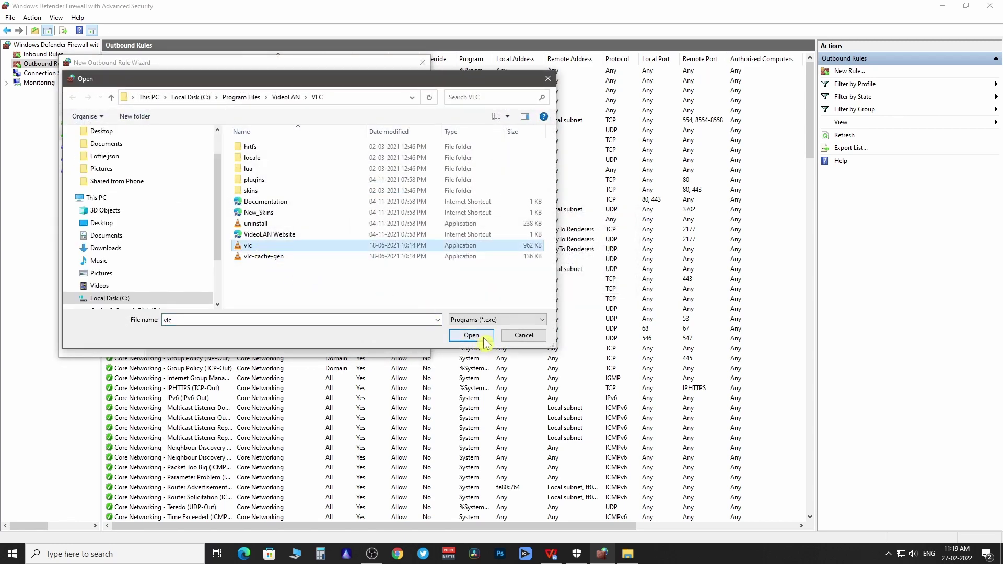
pyautogui.click(472, 335)
# Step: Block the connection on all profiles and name the rule 'vlc block'
pyautogui.click(360, 342)
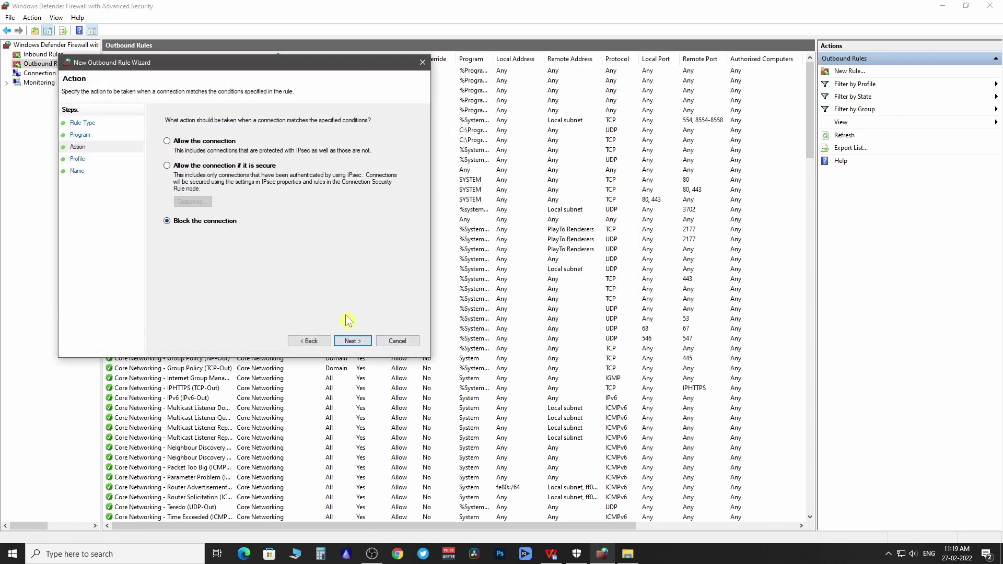
pyautogui.click(352, 341)
pyautogui.click(352, 340)
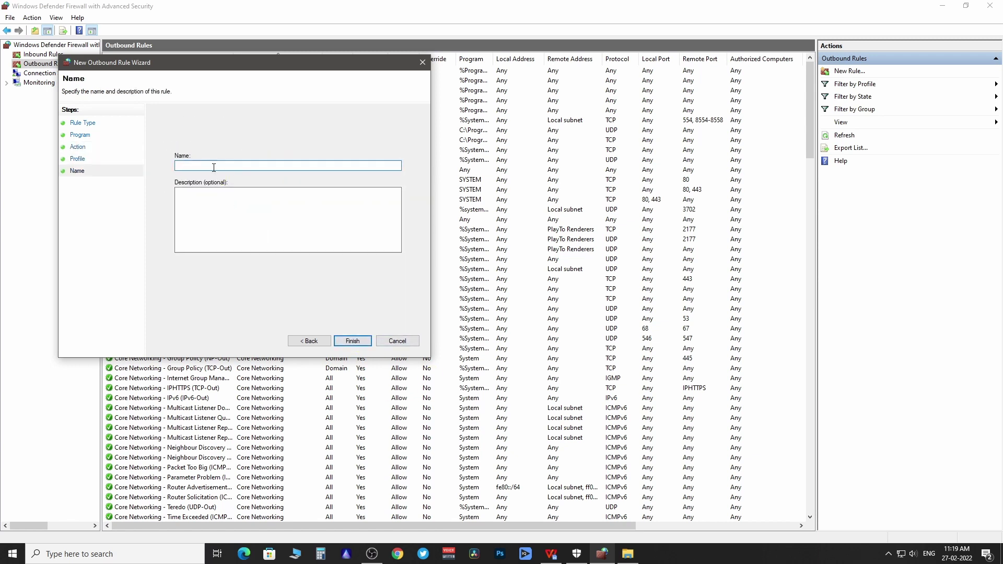
pyautogui.write('vlc blo')
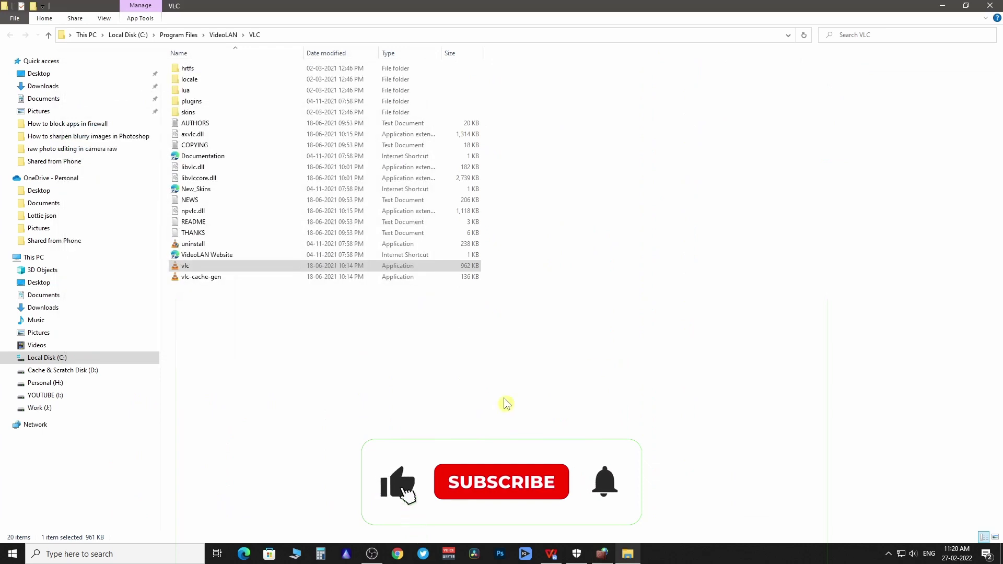
pyautogui.click(610, 556)
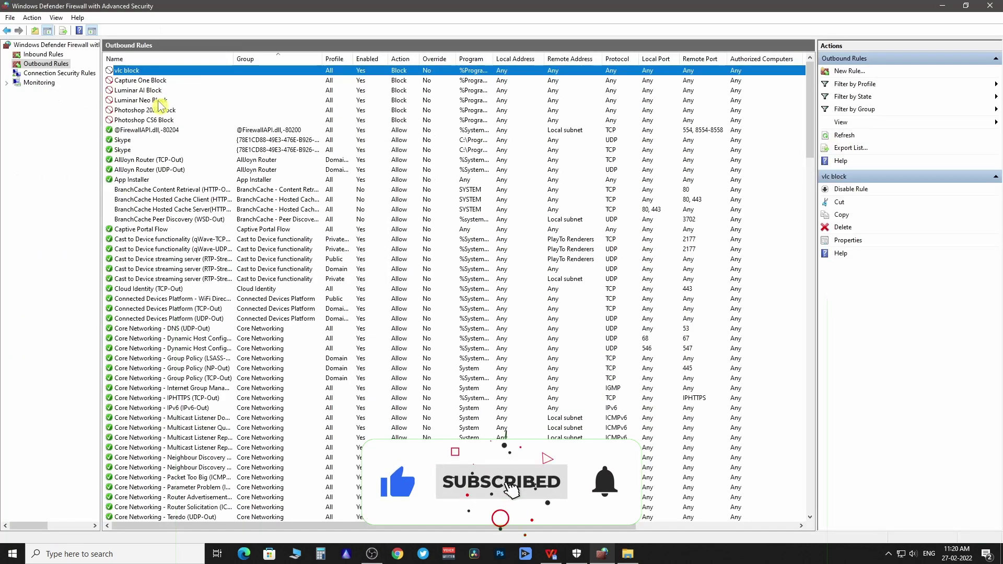
# Step: Return to the Inbound Rules list to check the vlc block rule
pyautogui.click(49, 54)
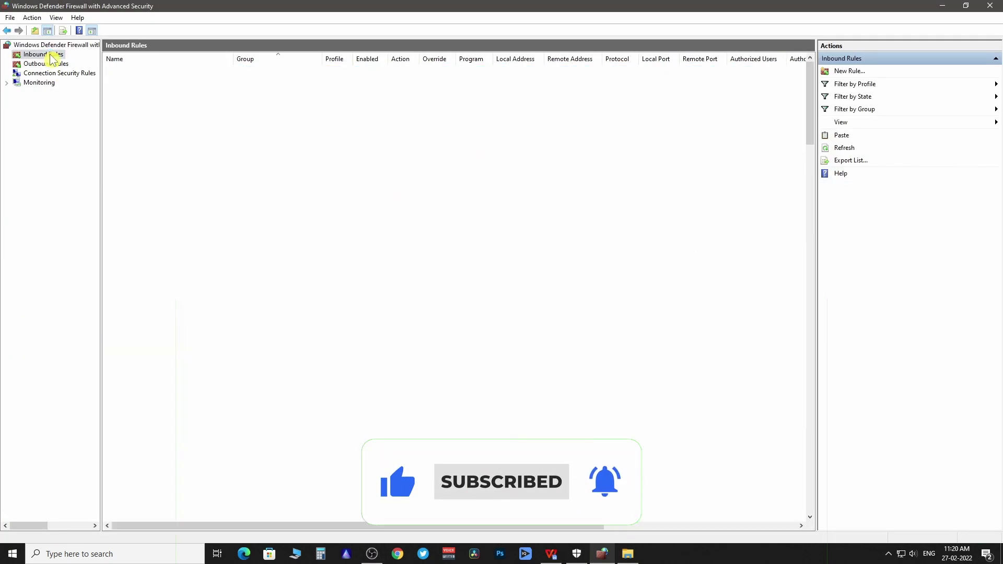